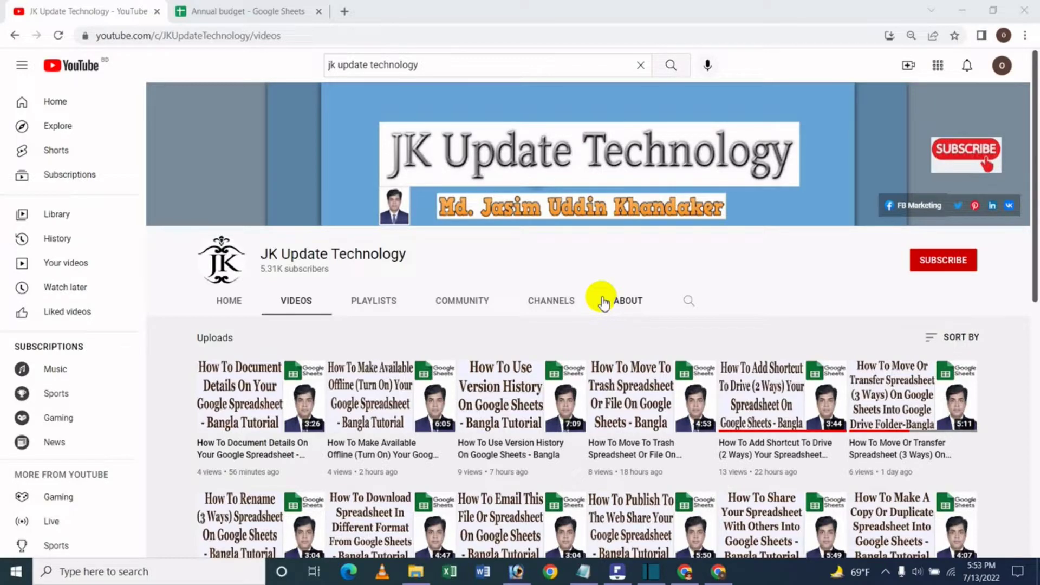
- Switch from the YouTube channel page to the 'Annual budget' spreadsheet tab
left_click(277, 11)
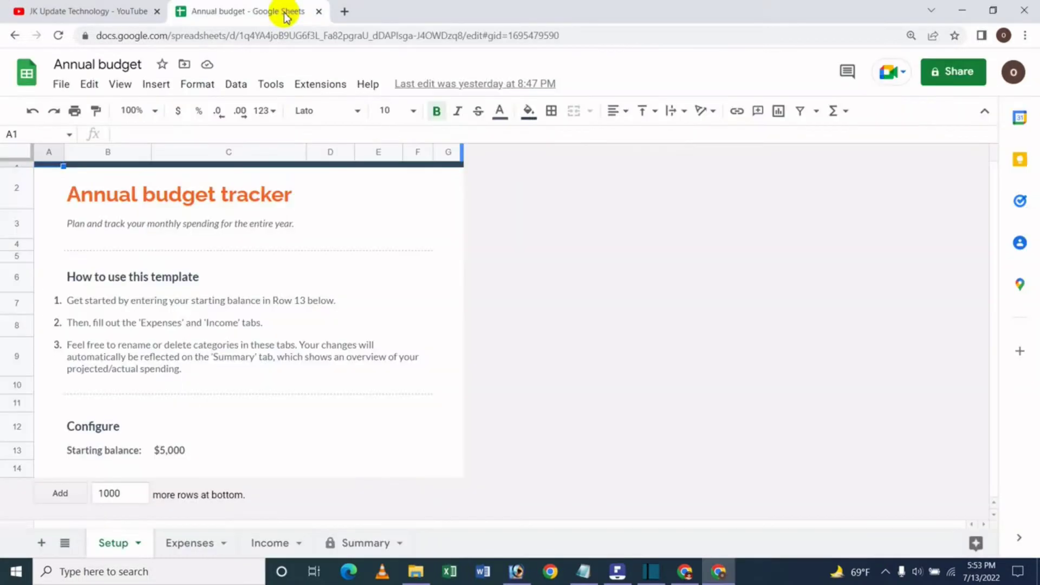
- Open 'Settings for this spreadsheet' from the File menu, showing United States locale and Eastern Time
left_click(58, 86)
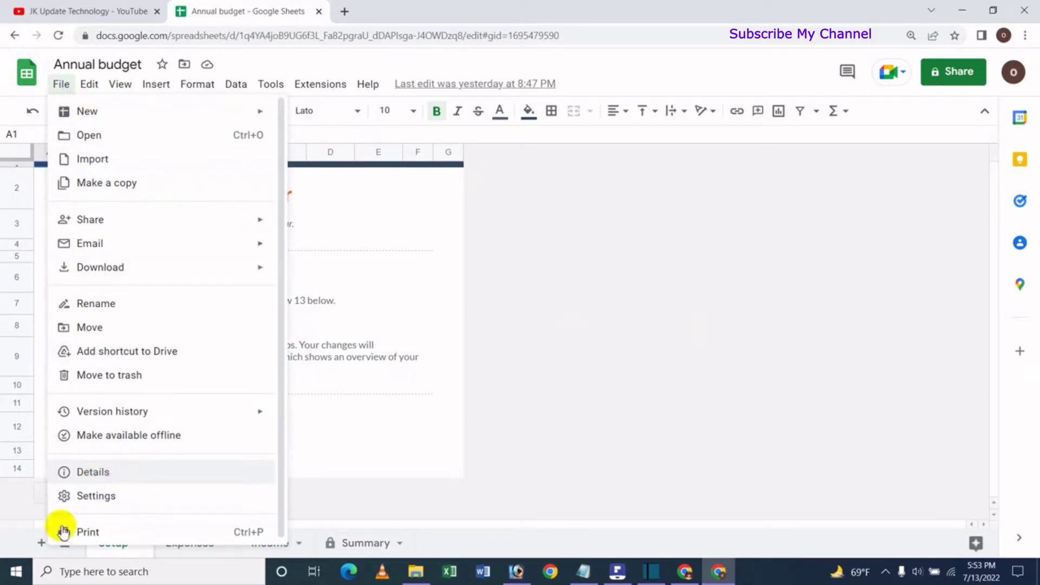
left_click(111, 498)
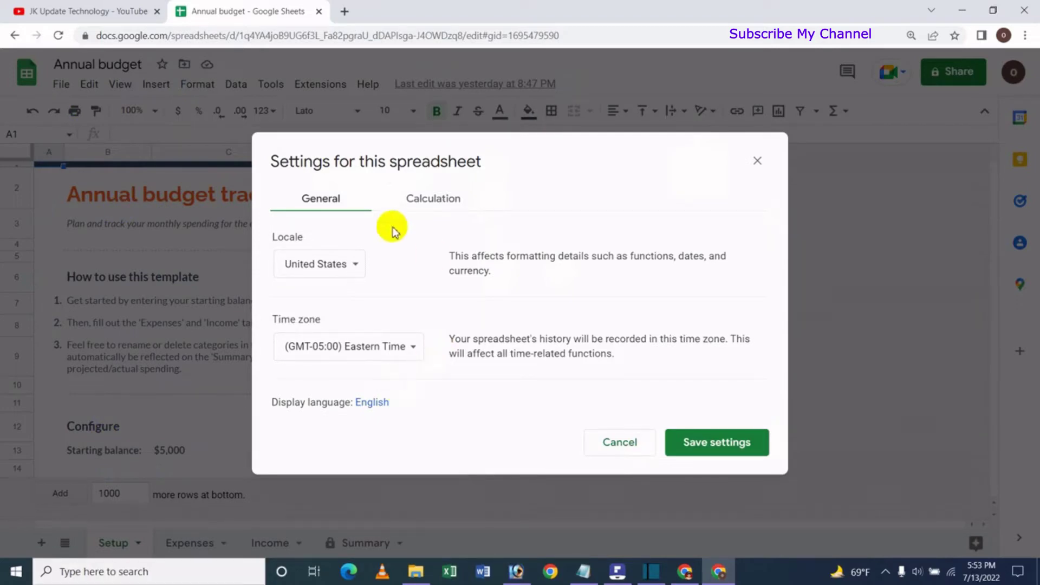
left_click(445, 200)
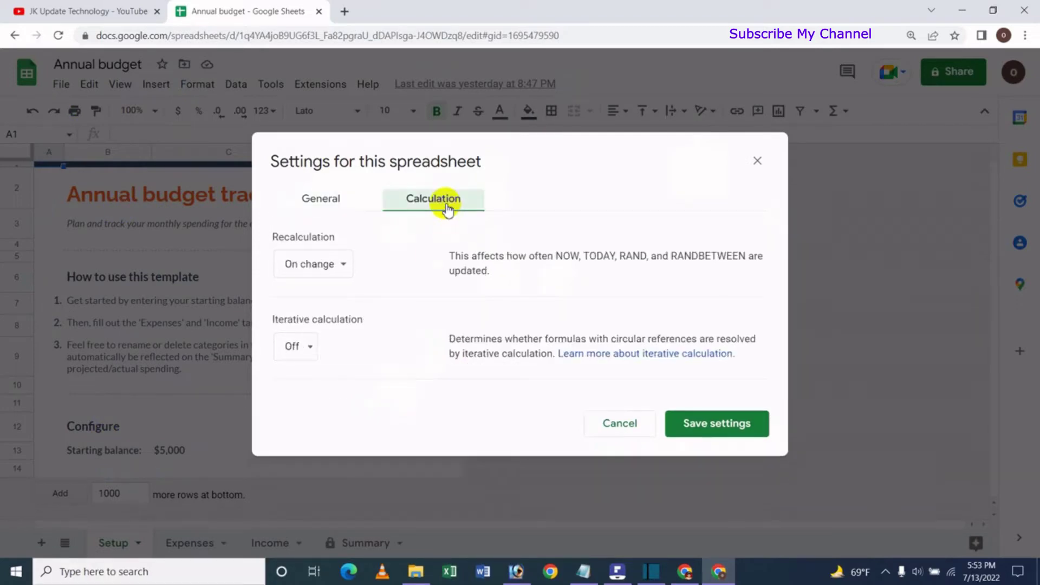
left_click(314, 199)
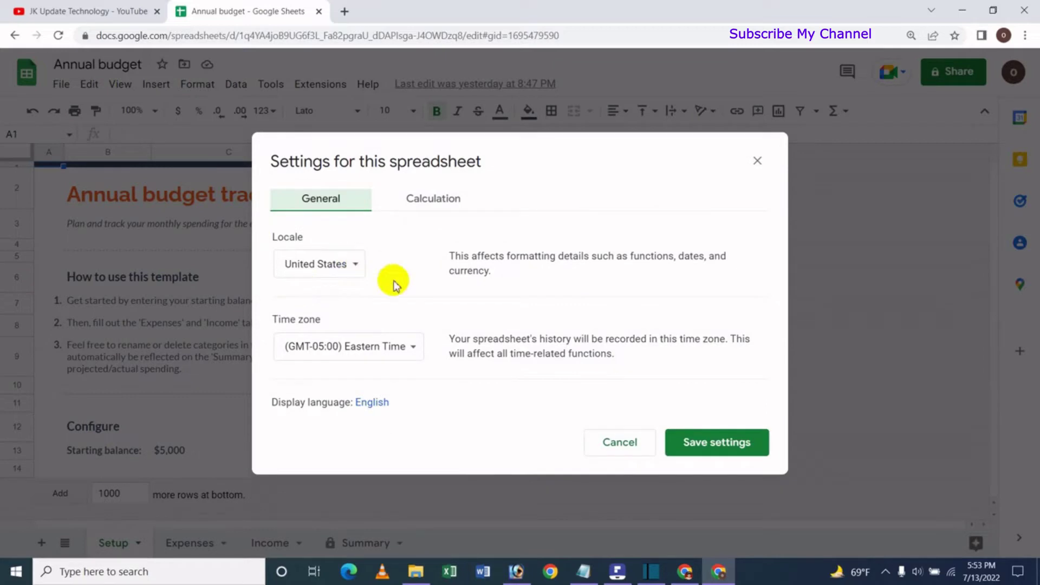
left_click(355, 271)
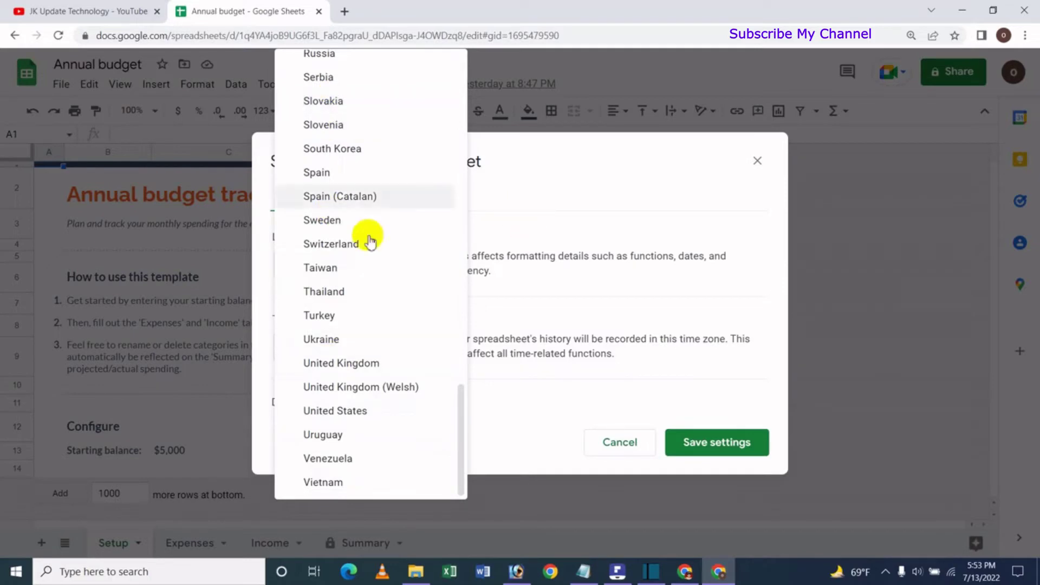
left_click(564, 206)
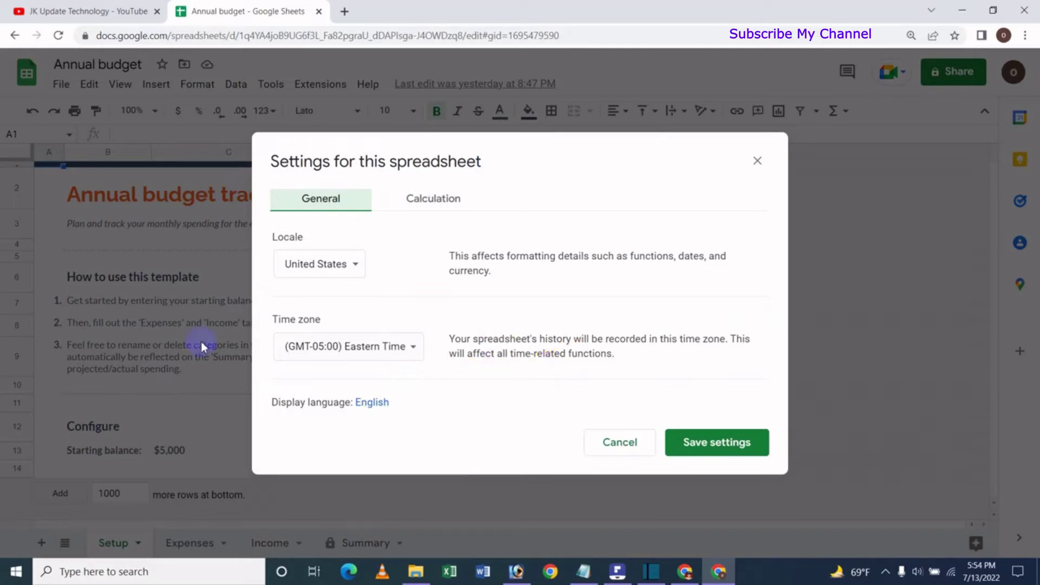
left_click(395, 345)
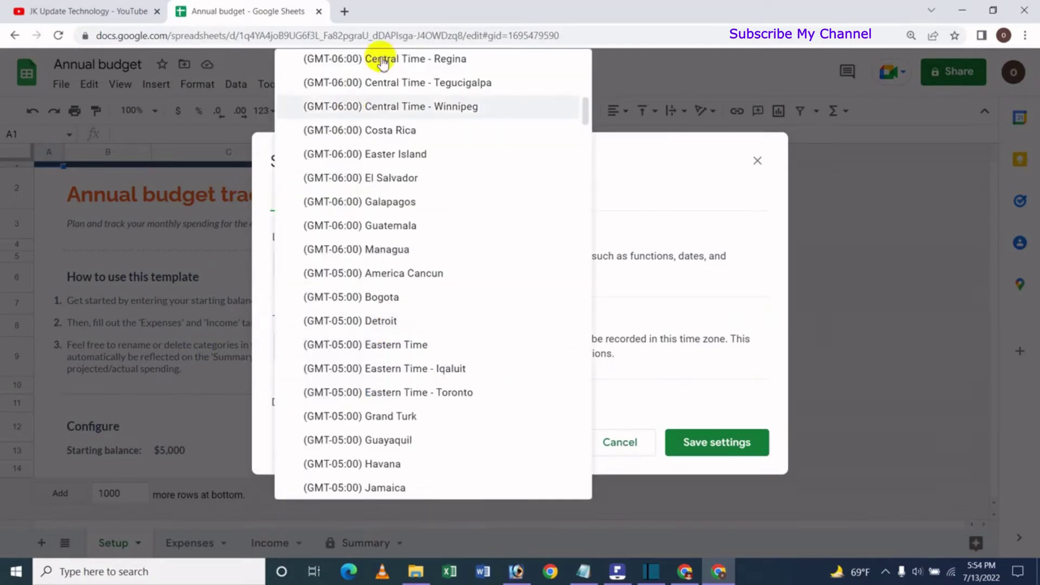
left_click(713, 226)
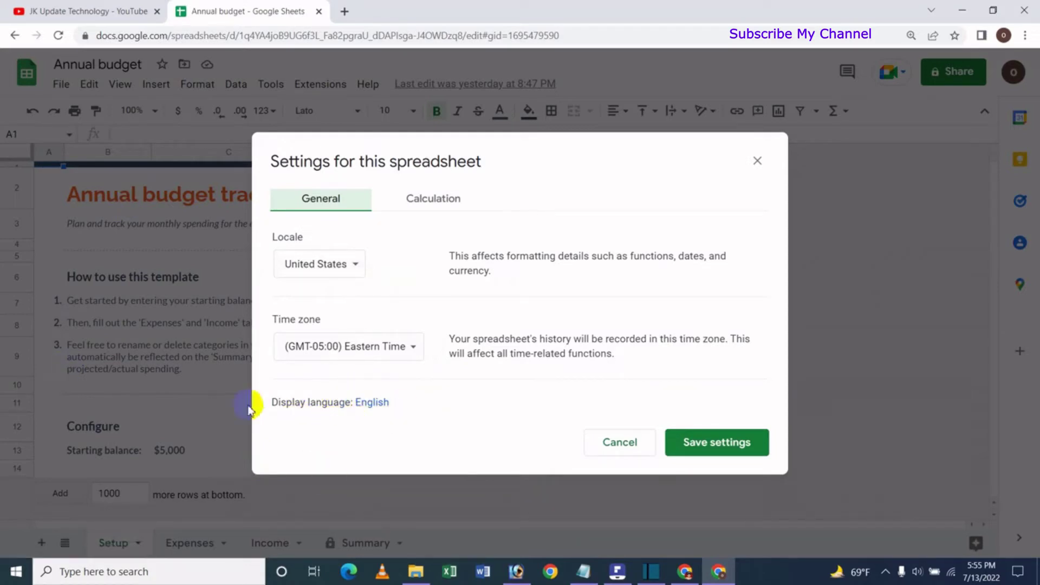
- Open the display-language page and browse preferred languages, cancelling to keep English (United States)
left_click(373, 403)
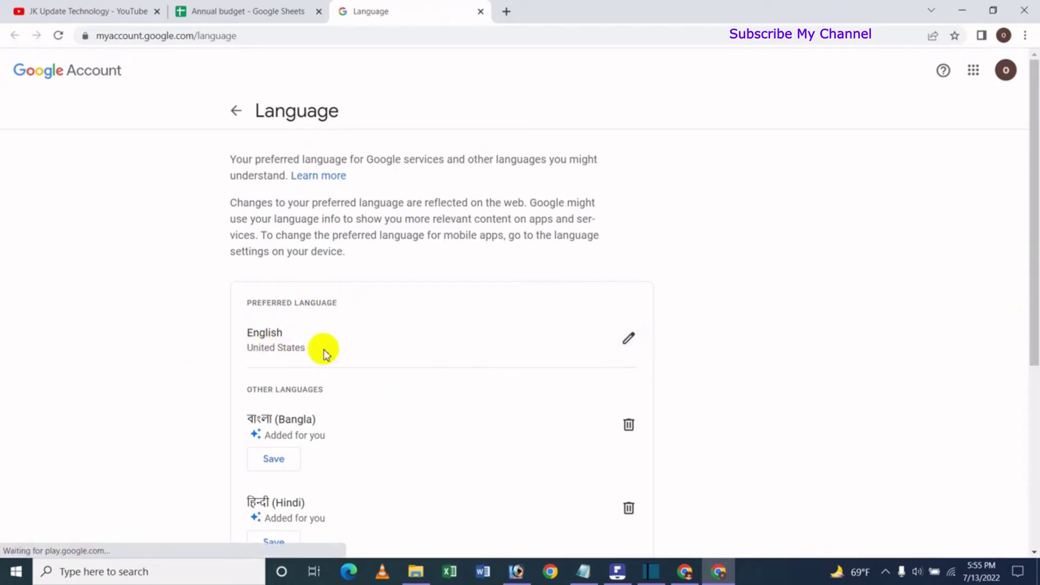
left_click(630, 342)
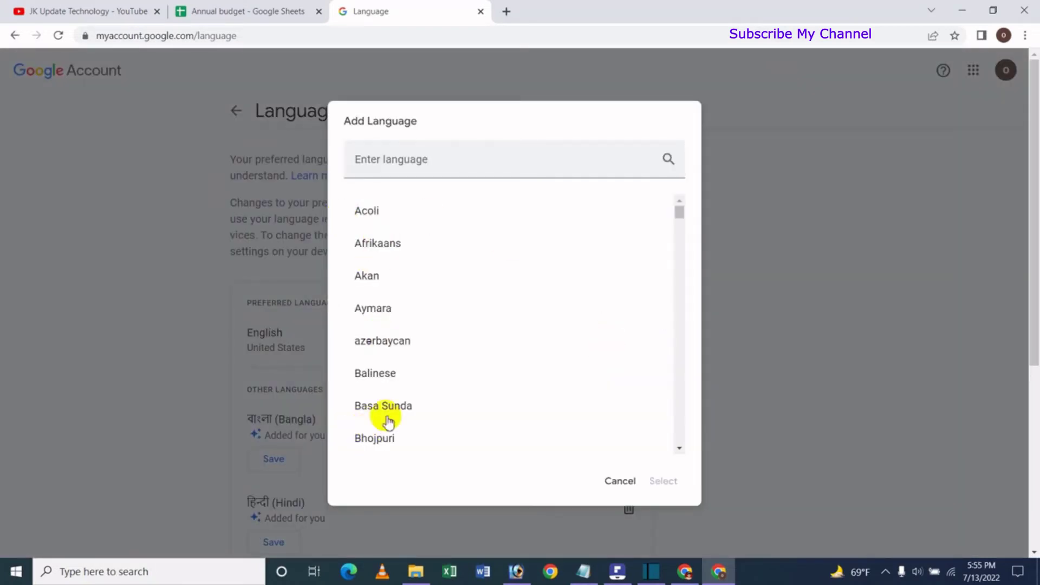
left_click(383, 379)
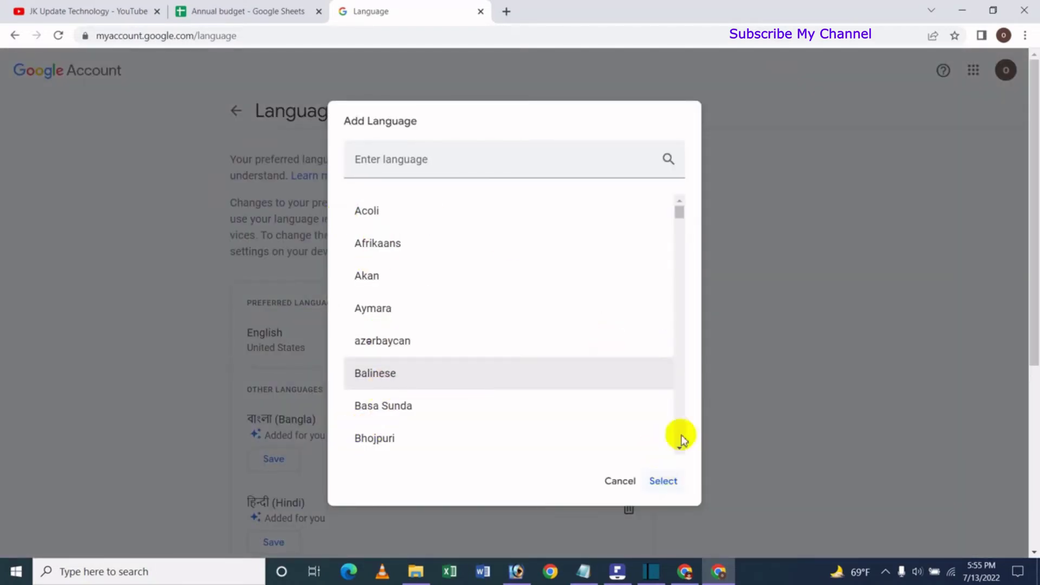
left_click(619, 481)
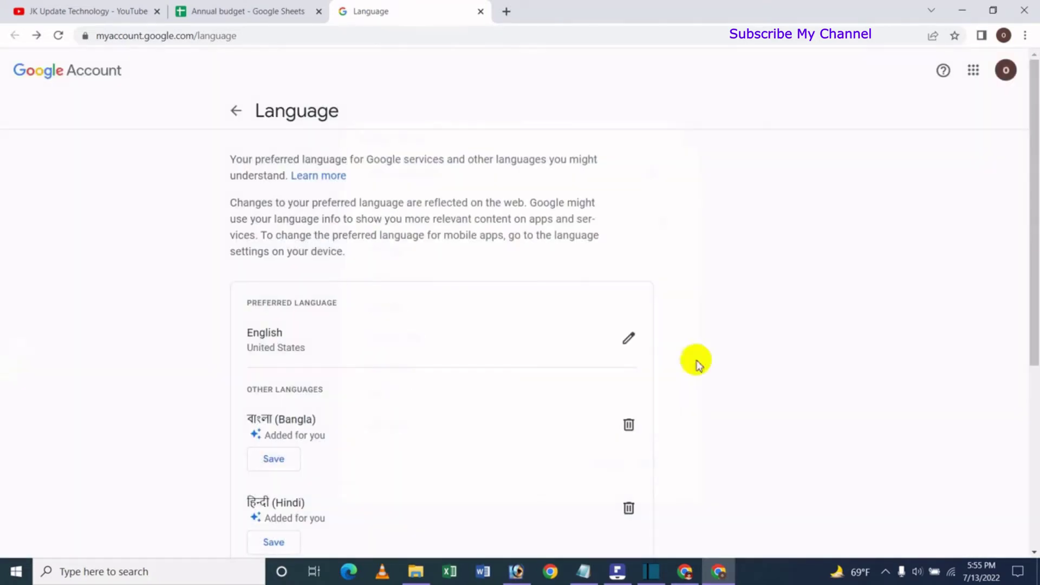
- Scroll down and open the Add another language dialog, then cancel without adding one
left_click_drag(1028, 249, 1028, 298)
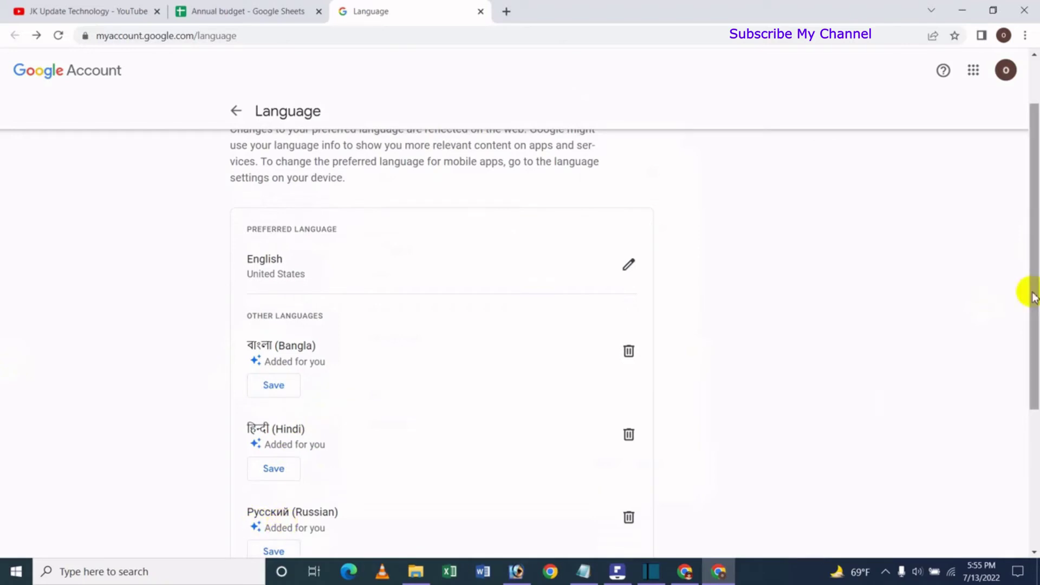
left_click_drag(1035, 290, 1029, 351)
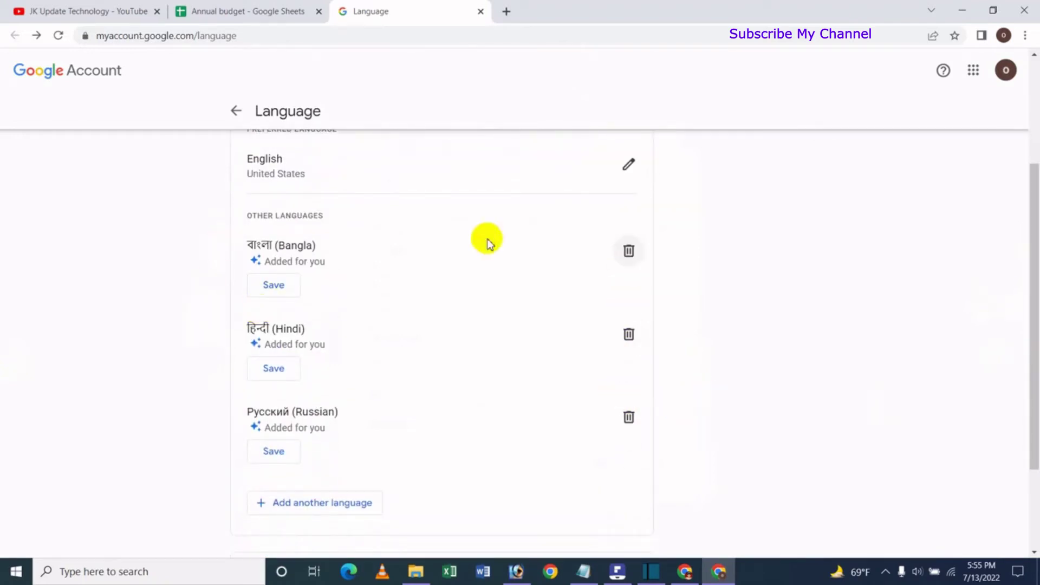
left_click(320, 509)
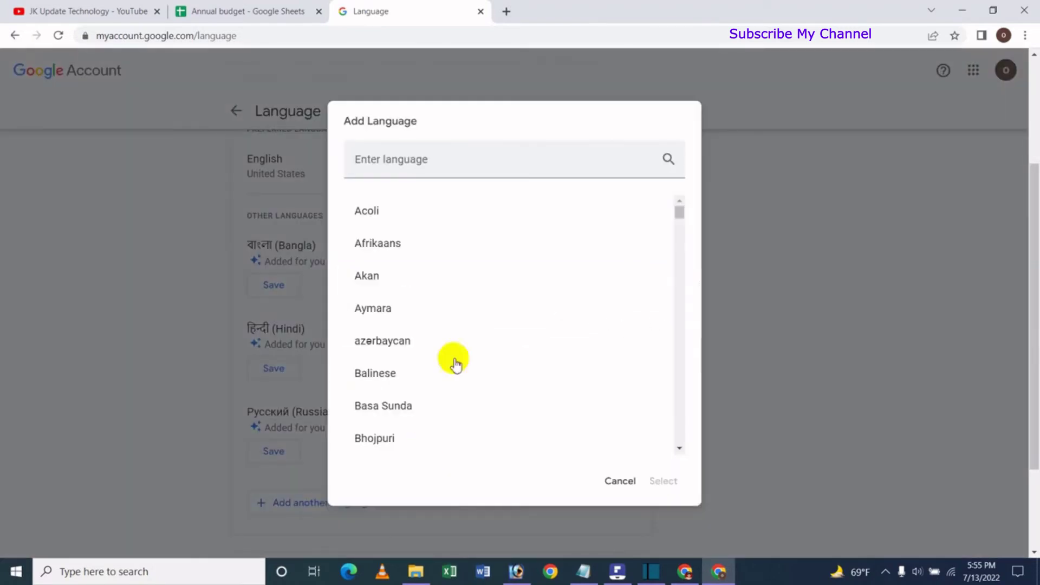
left_click(620, 481)
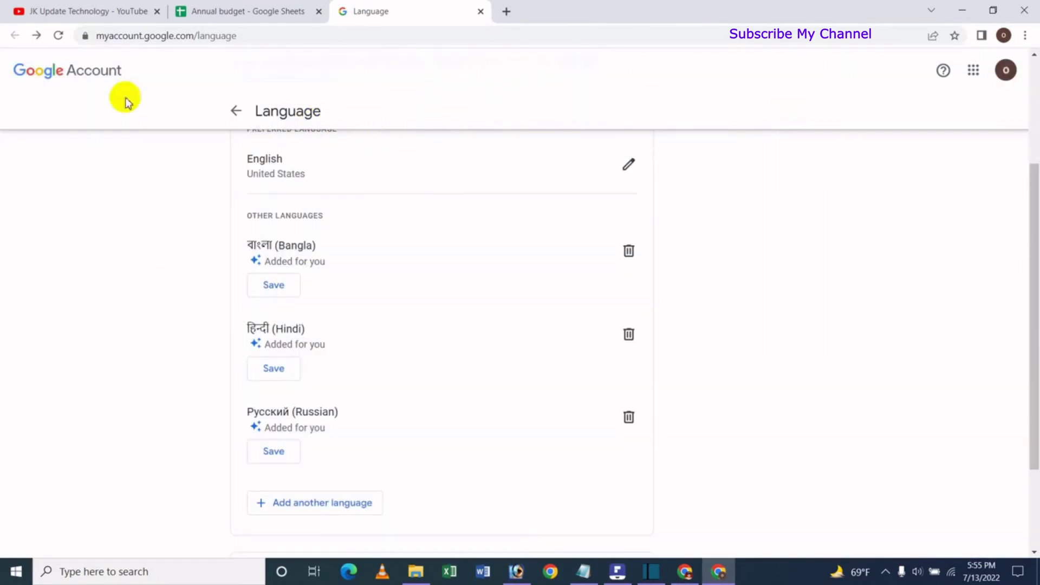
left_click_drag(1028, 328, 1026, 271)
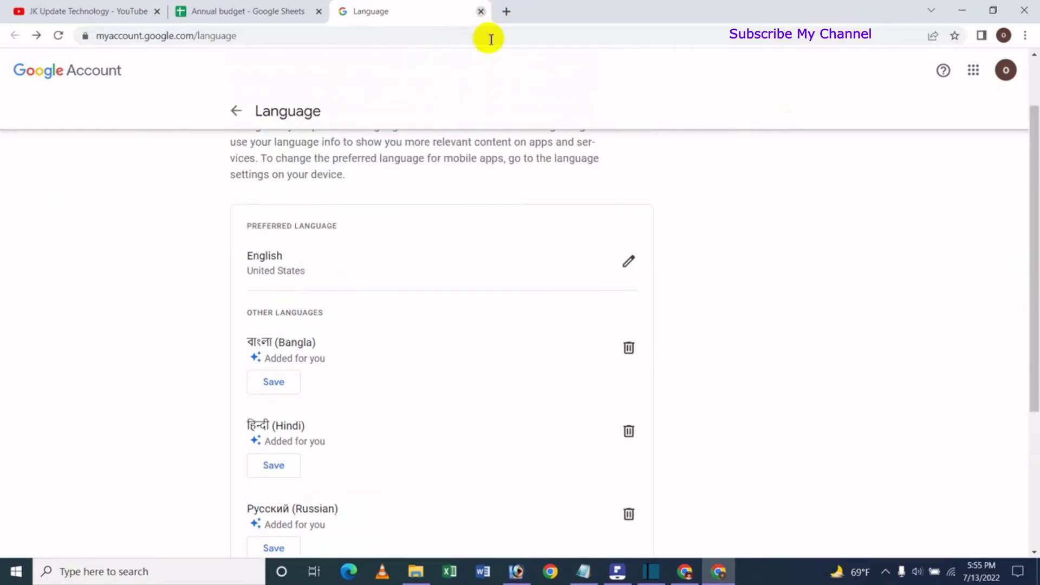
- Close the Language tab and show the Calculation settings: recalculation On change, iterative calculation Off
left_click(481, 11)
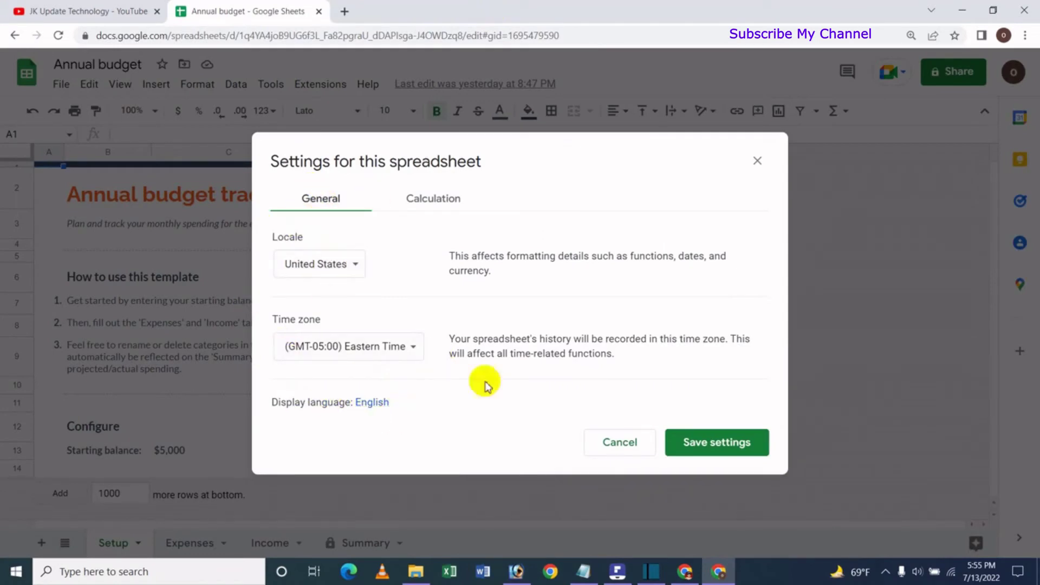
left_click(436, 198)
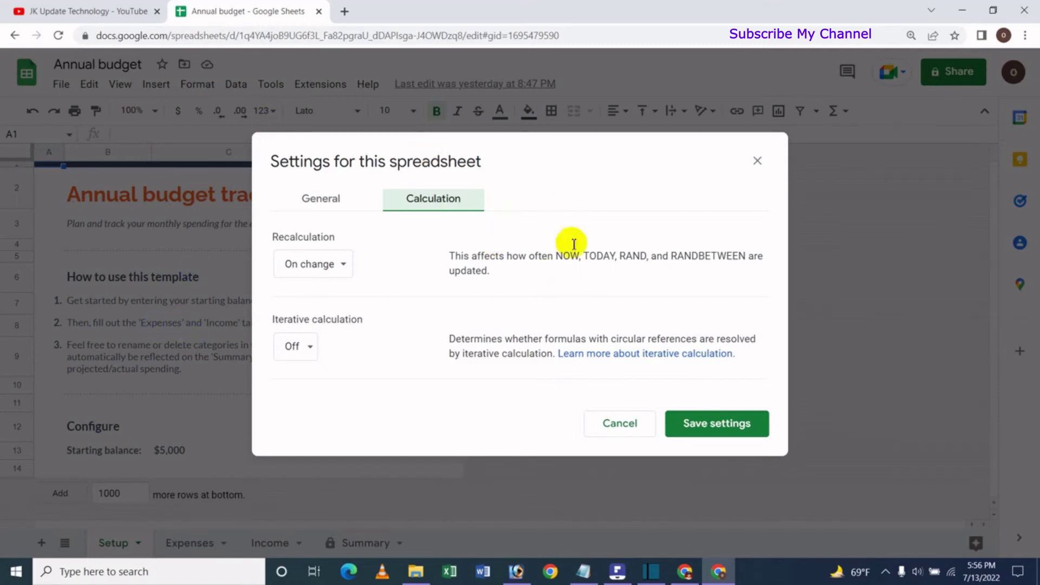
left_click(315, 265)
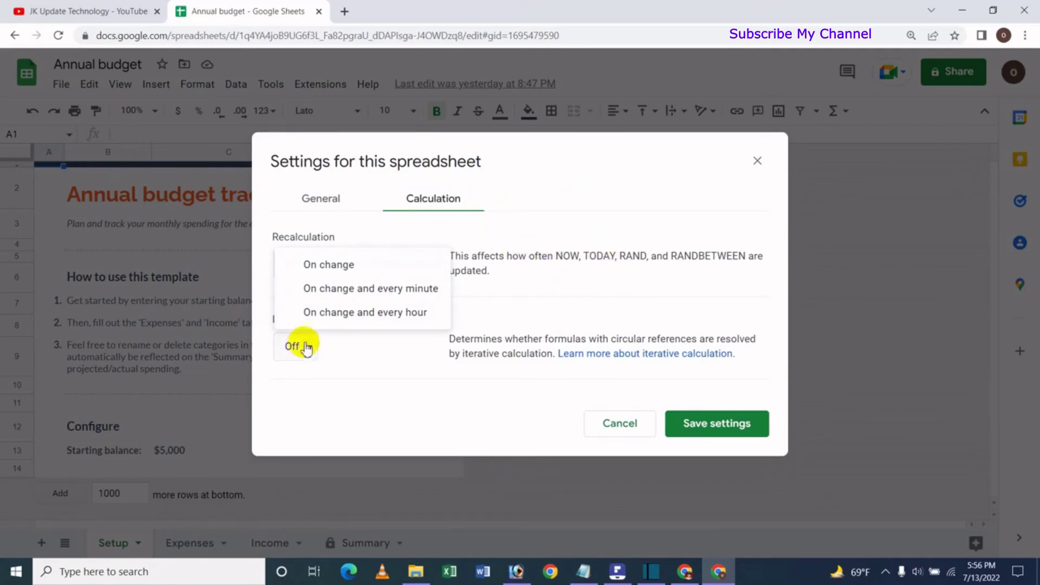
left_click(394, 315)
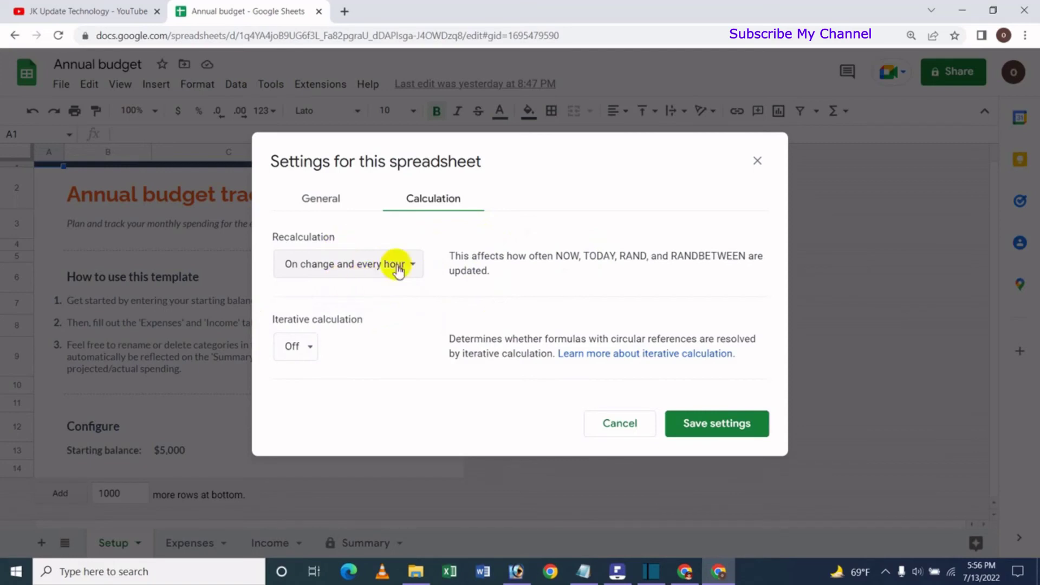
left_click(726, 427)
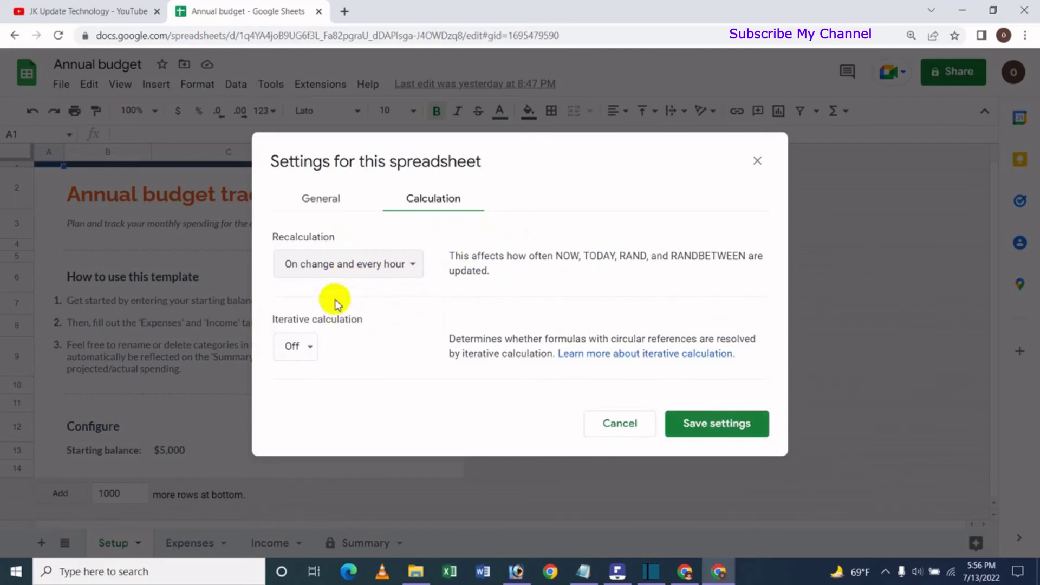
left_click(349, 264)
left_click(353, 219)
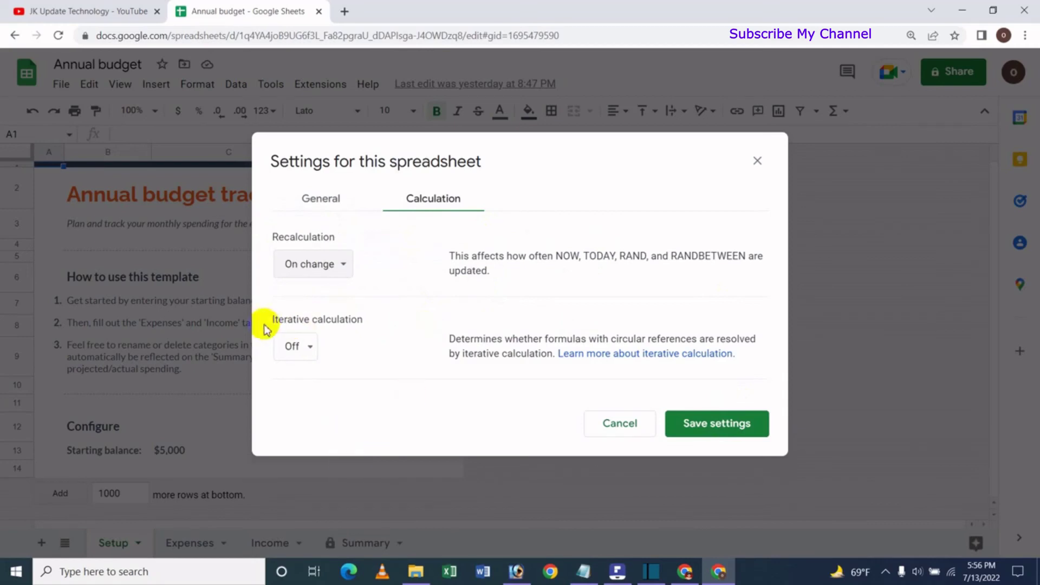
- Check the Iterative calculation dropdown options and leave it set to Off
left_click(313, 352)
left_click(373, 402)
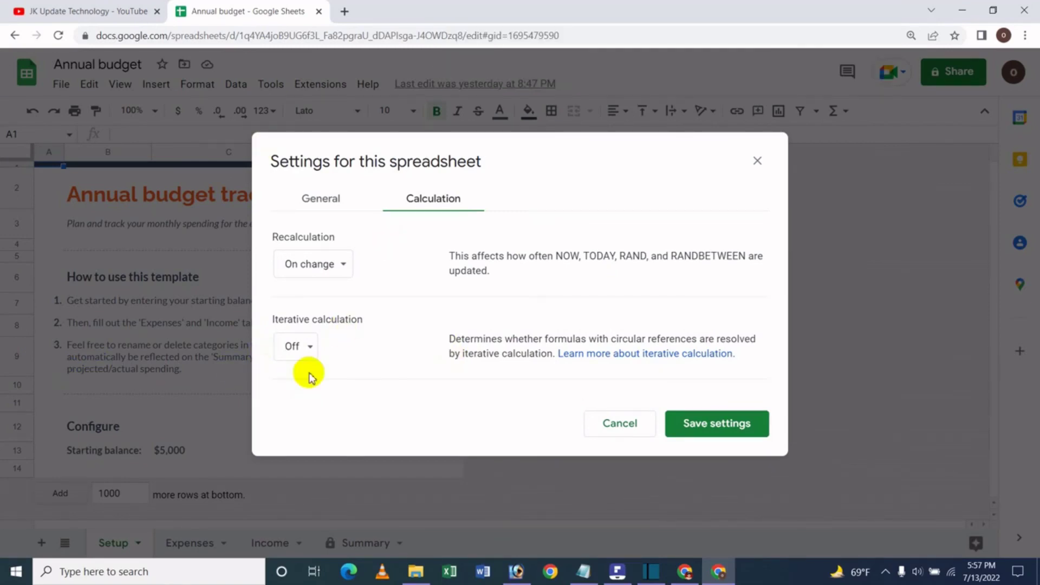
left_click(38, 10)
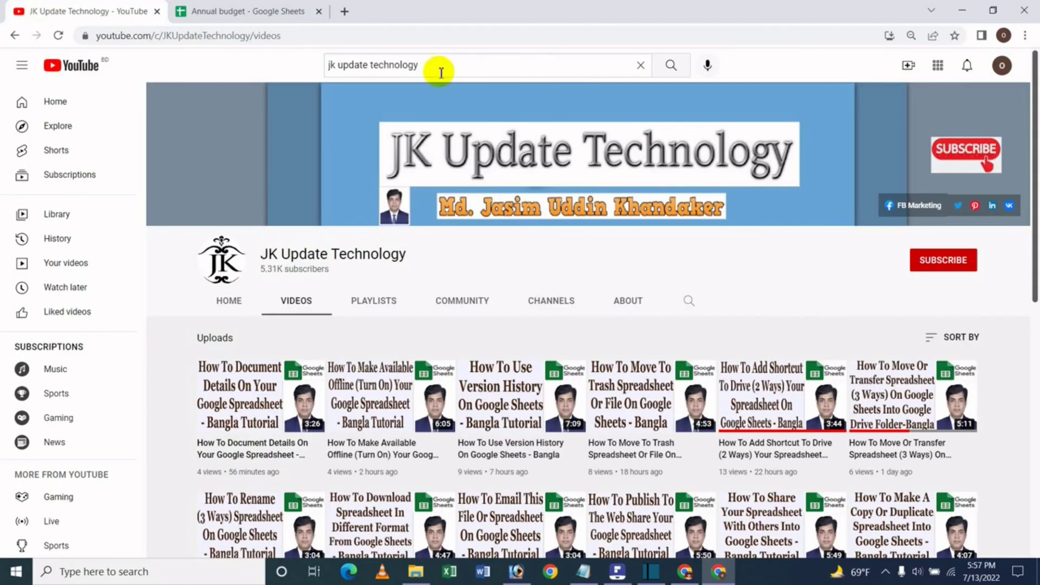